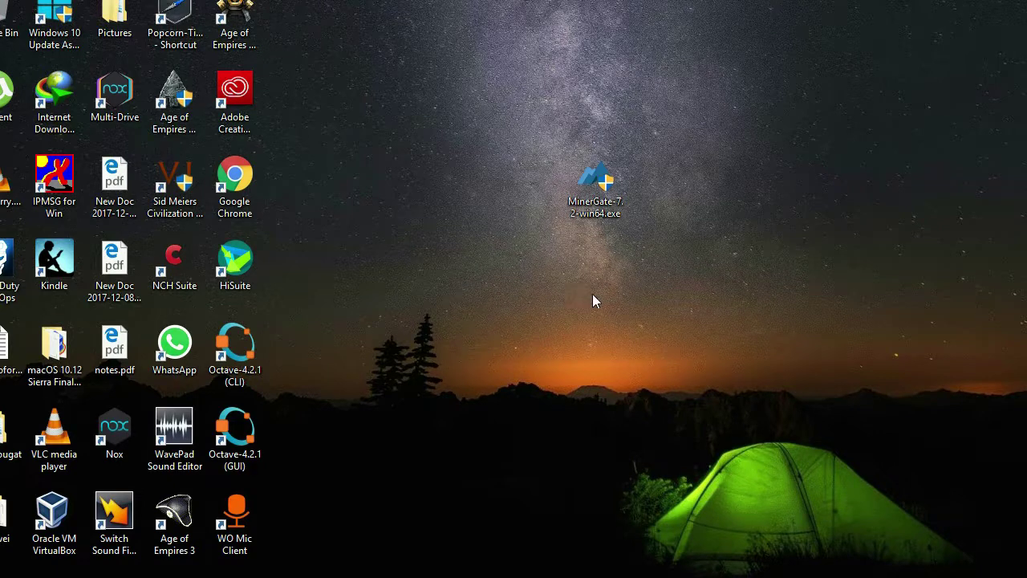
Step: Select and then deselect the MinerGate installer icon on the desktop
left_click_drag(489, 29, 821, 401)
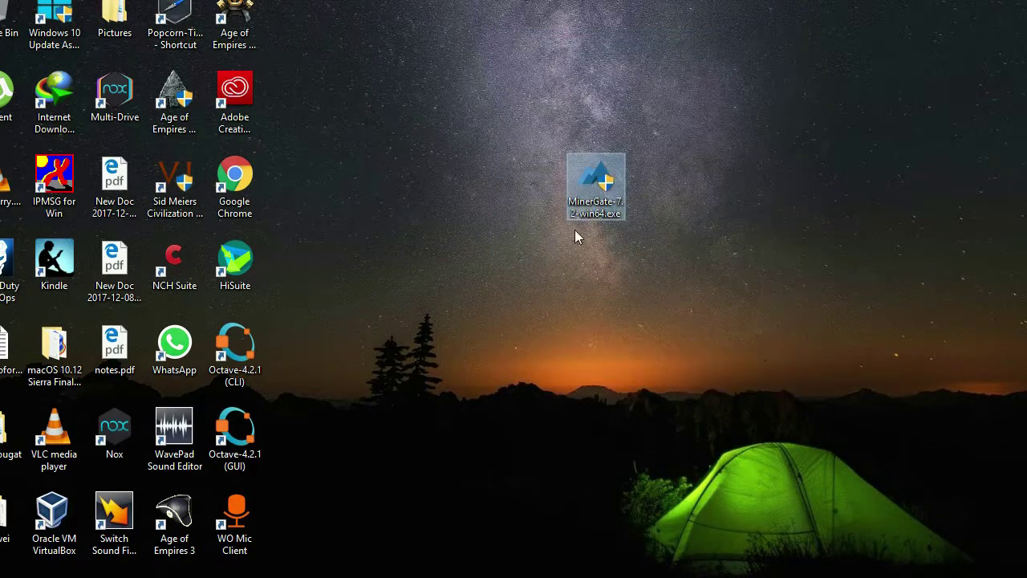
left_click_drag(479, 58, 704, 291)
left_click(512, 265)
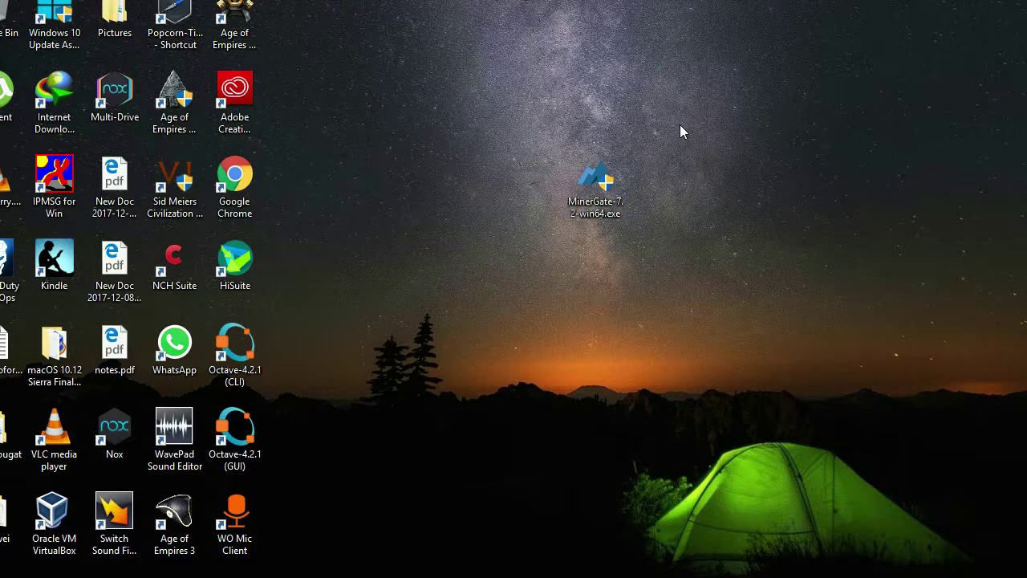
left_click_drag(510, 90, 639, 299)
left_click(676, 241)
Step: Open a new Chrome tab and go to the minergate.com website
left_click(477, 568)
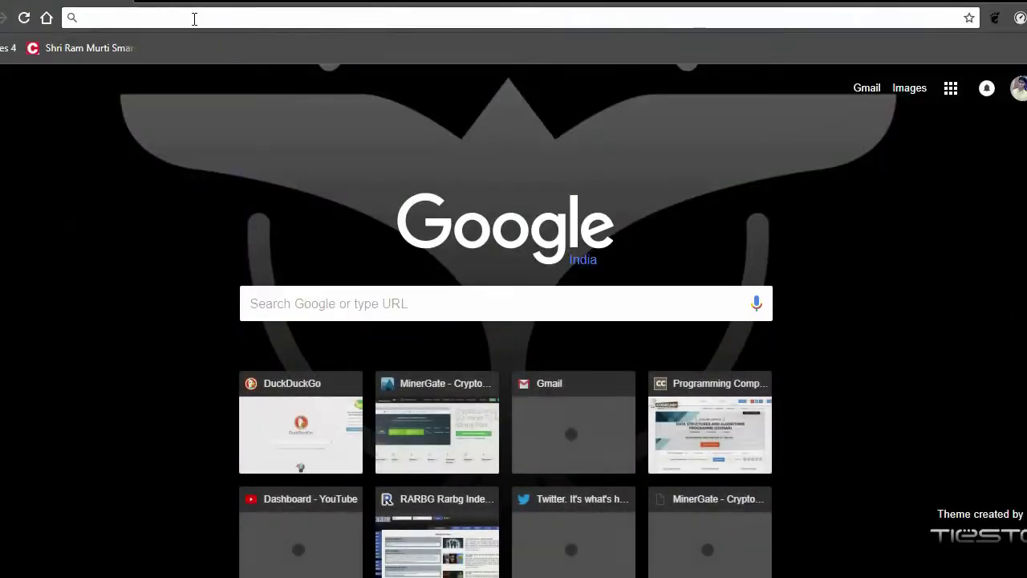
type("minergate.com/login")
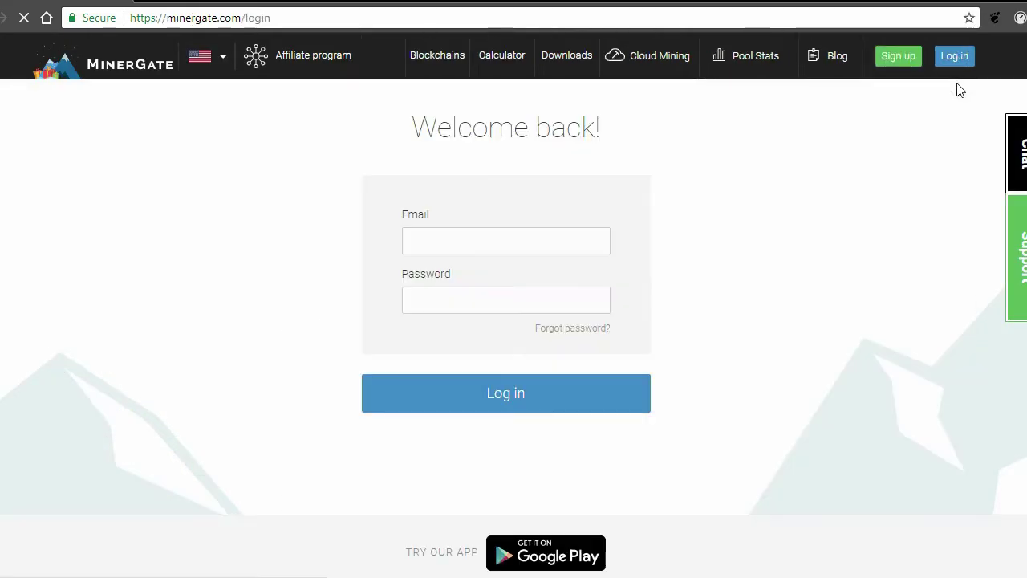
right_click(903, 61)
key("Escape")
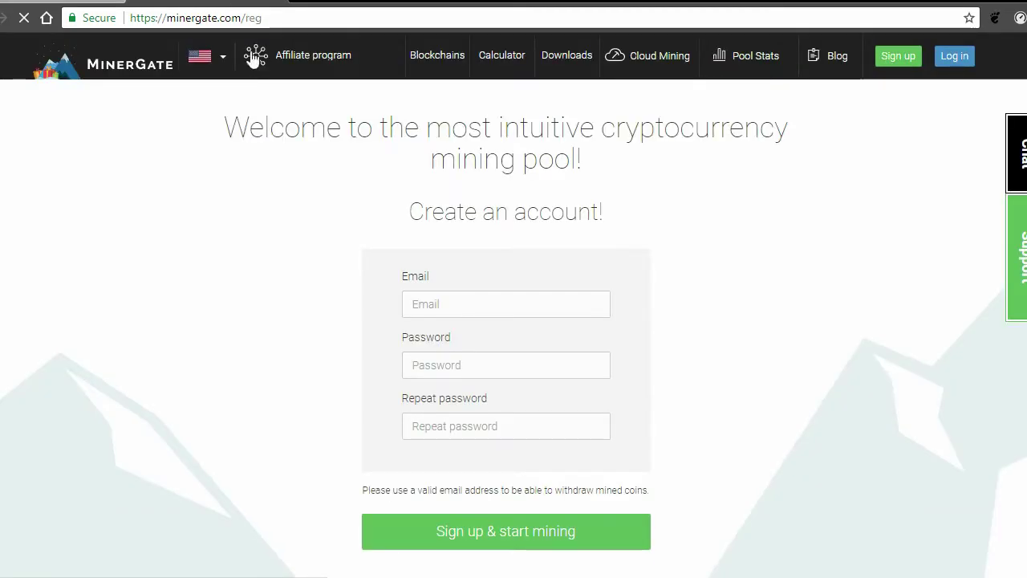
scroll(691, 265, "down", 3)
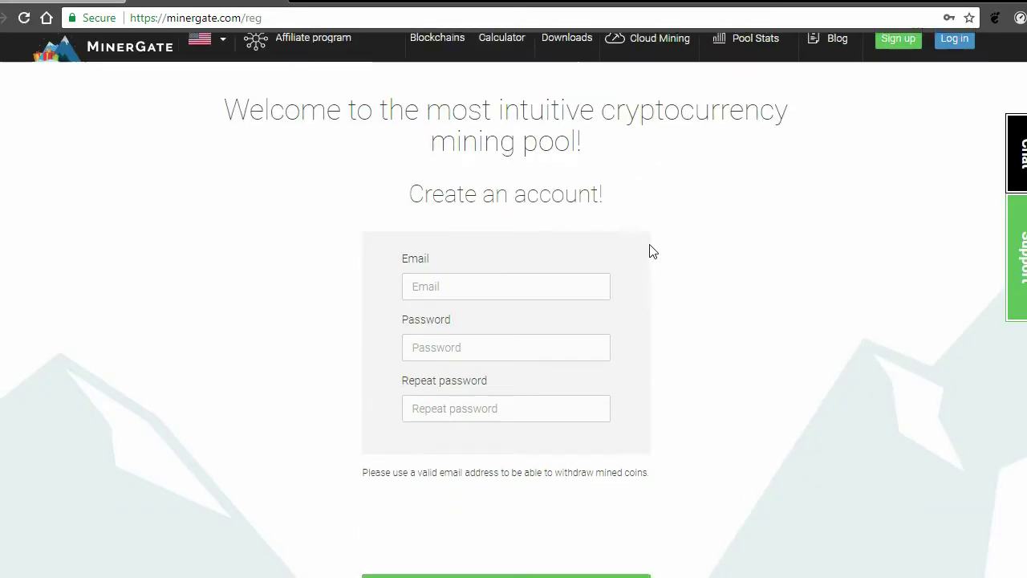
scroll(458, 216, "up", 2)
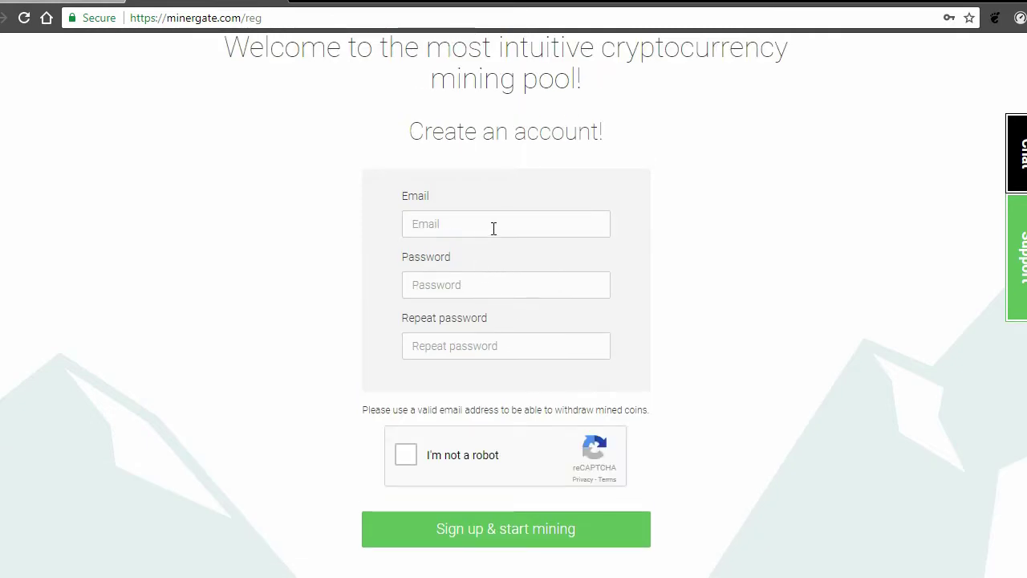
Step: Look over the Sign up form, tick the reCAPTCHA, then return to the login page
left_click(452, 241)
key("Escape")
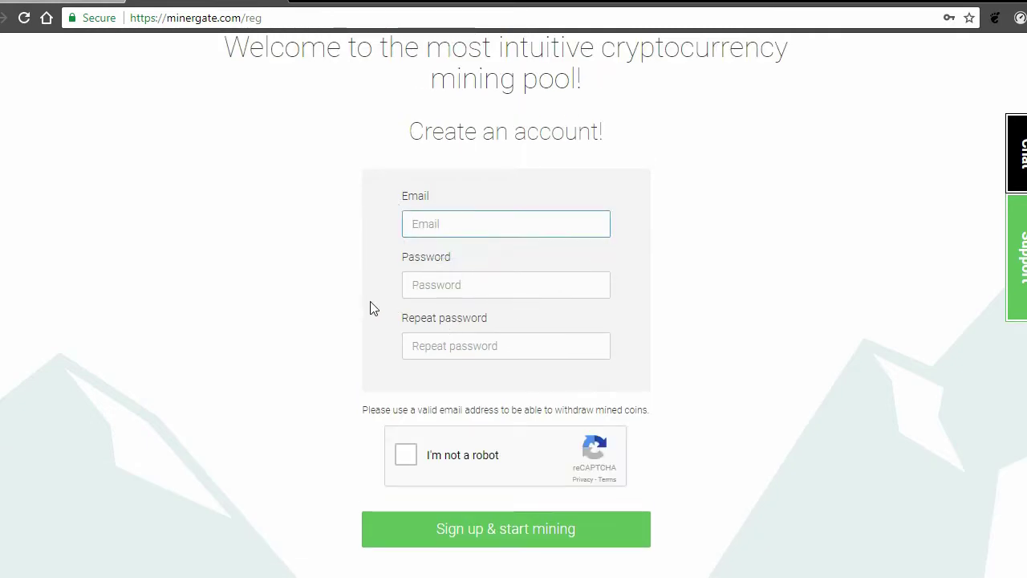
key("Tab")
key("Down")
key("Escape")
left_click(414, 343)
scroll(361, 367, "down", 4)
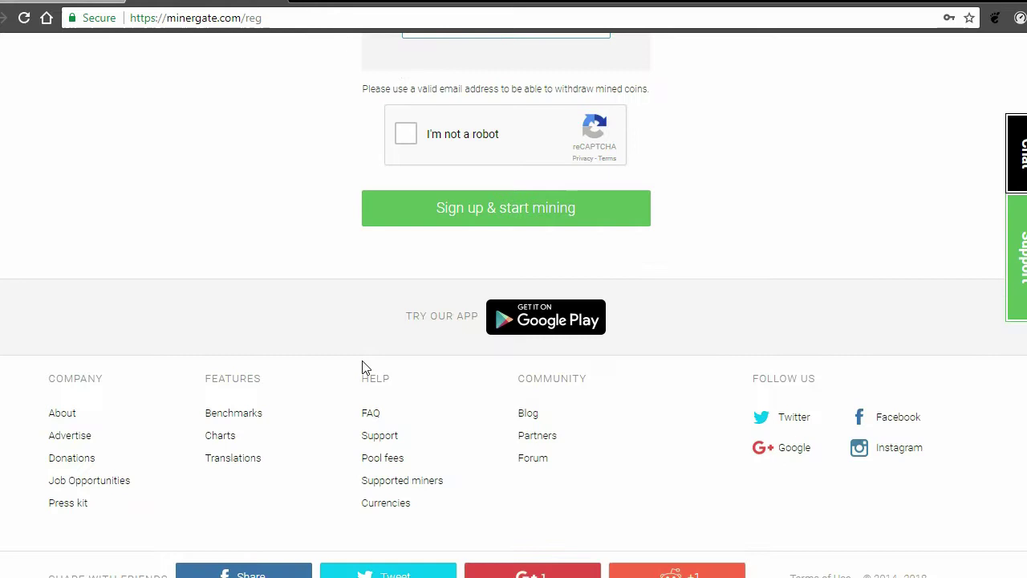
scroll(367, 245, "up", 2)
left_click(406, 301)
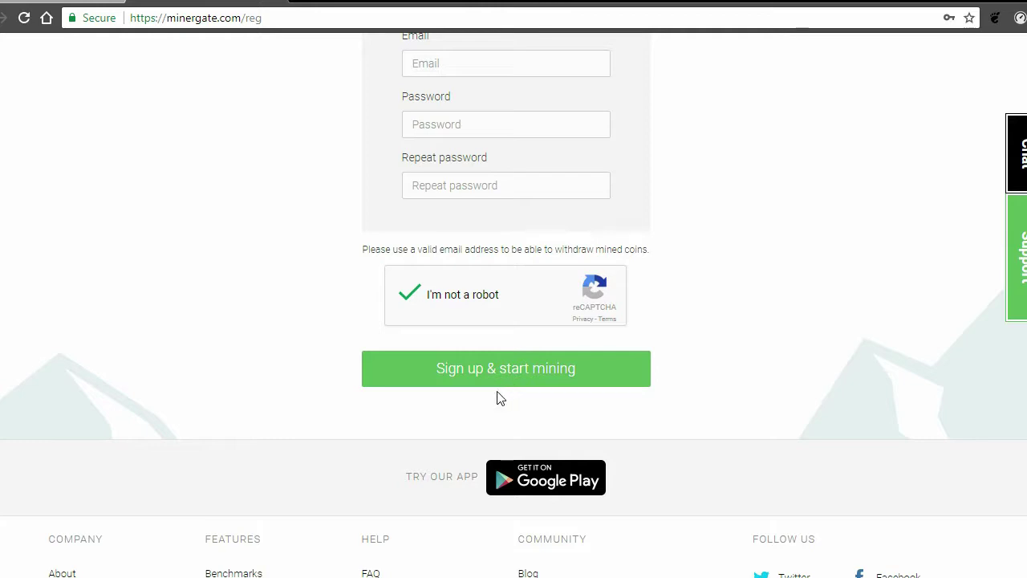
scroll(498, 397, "up", 2)
left_click(272, 4)
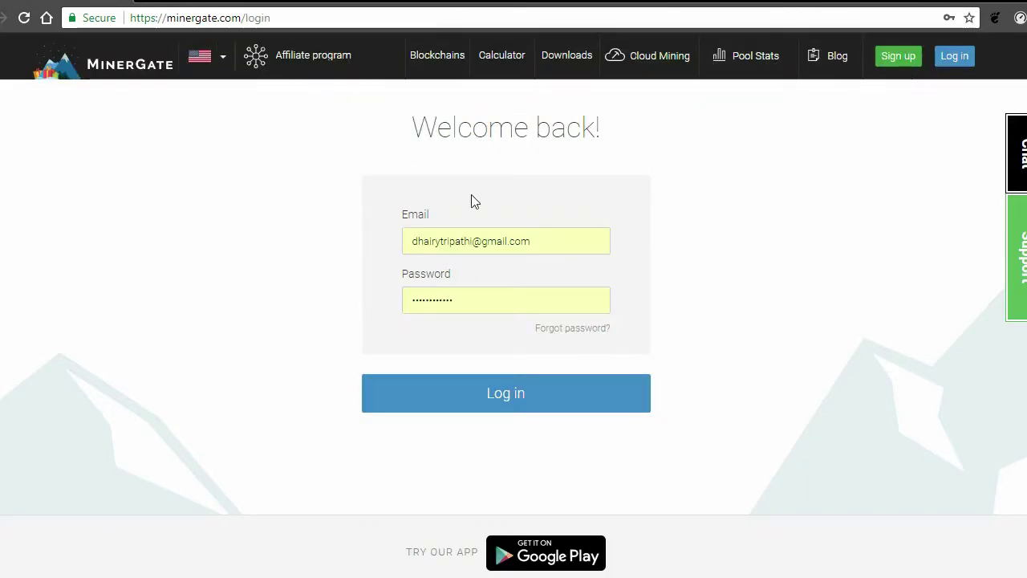
Step: Log in with the autofilled credentials to reach the GUI miner Downloads page
left_click(499, 398)
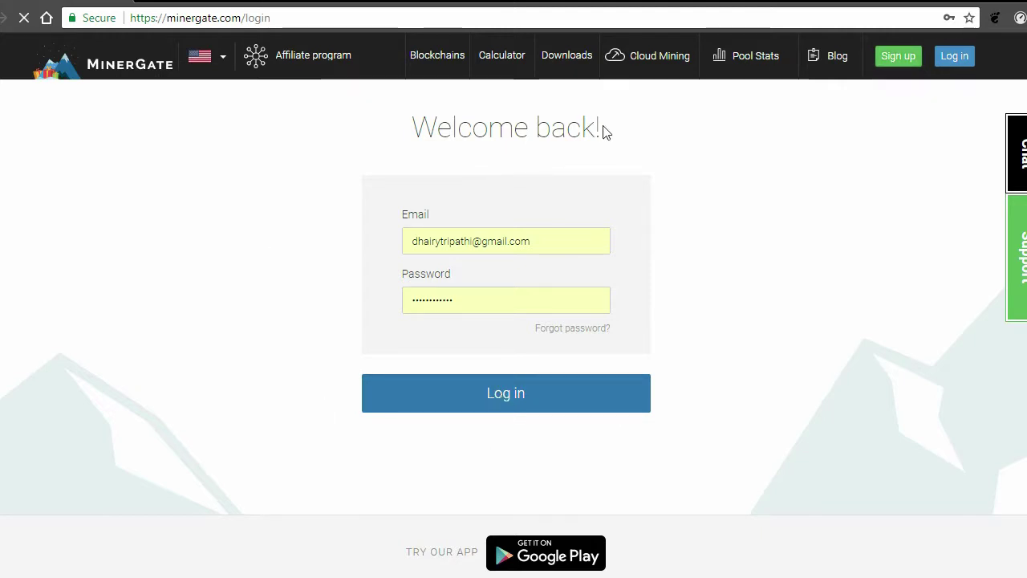
left_click(509, 411)
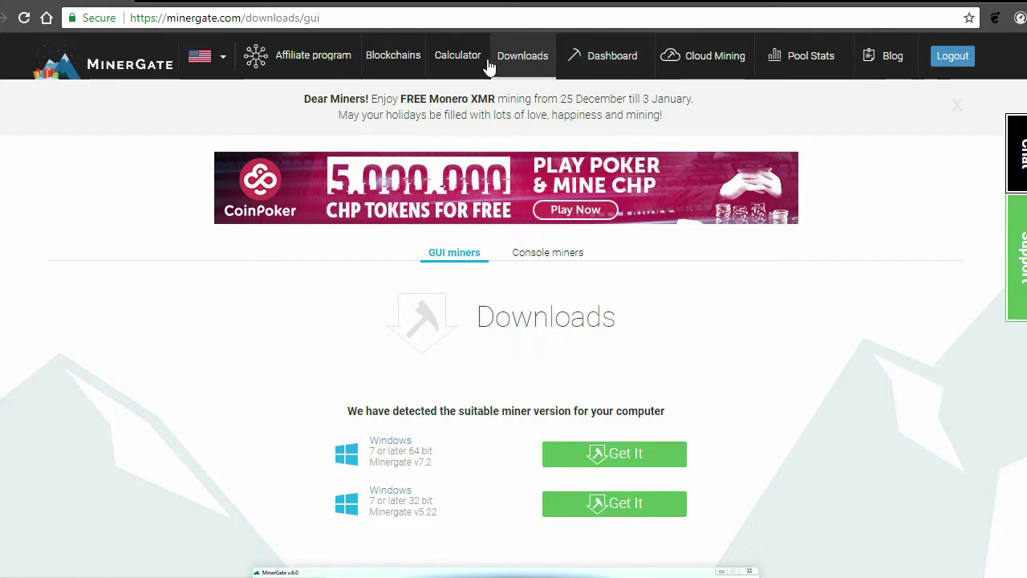
Step: Cancel the save of MinerGate-7.2-win64.exe and go back to the desktop
scroll(521, 383, "down", 2)
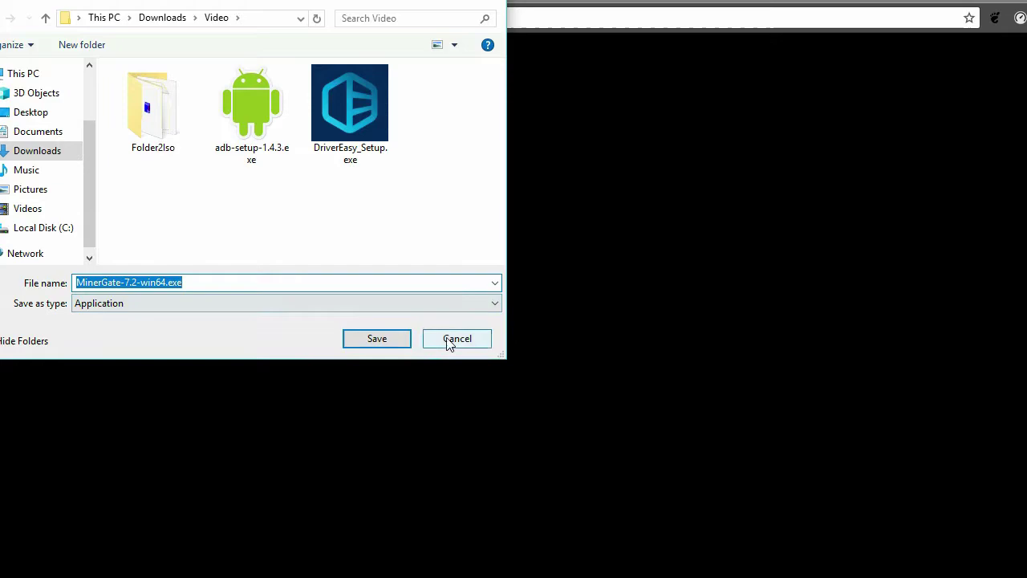
left_click(466, 342)
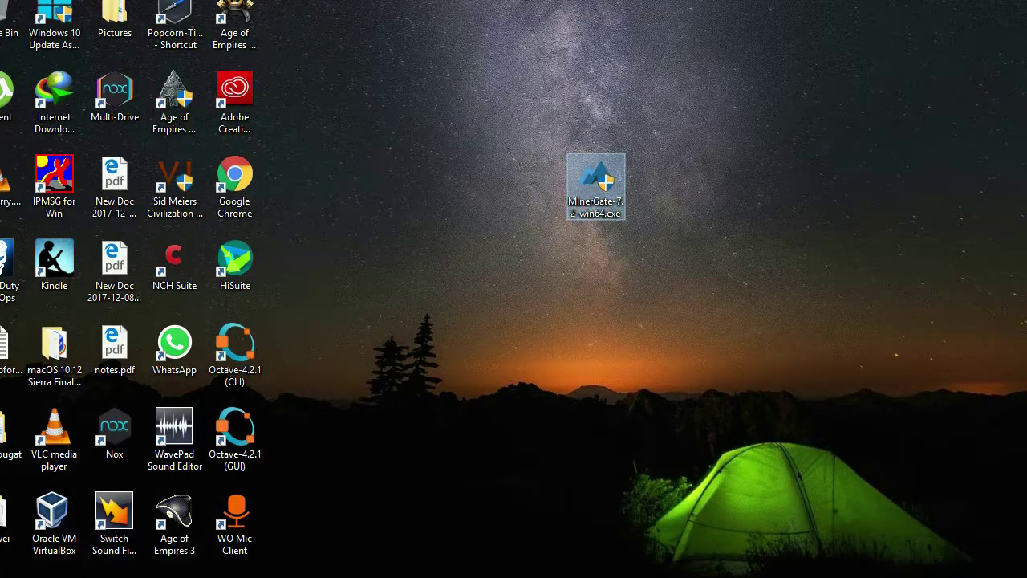
Step: Install MinerGate to C:\Program Files\MinerGate with PATH for all users and a desktop icon
left_click(603, 424)
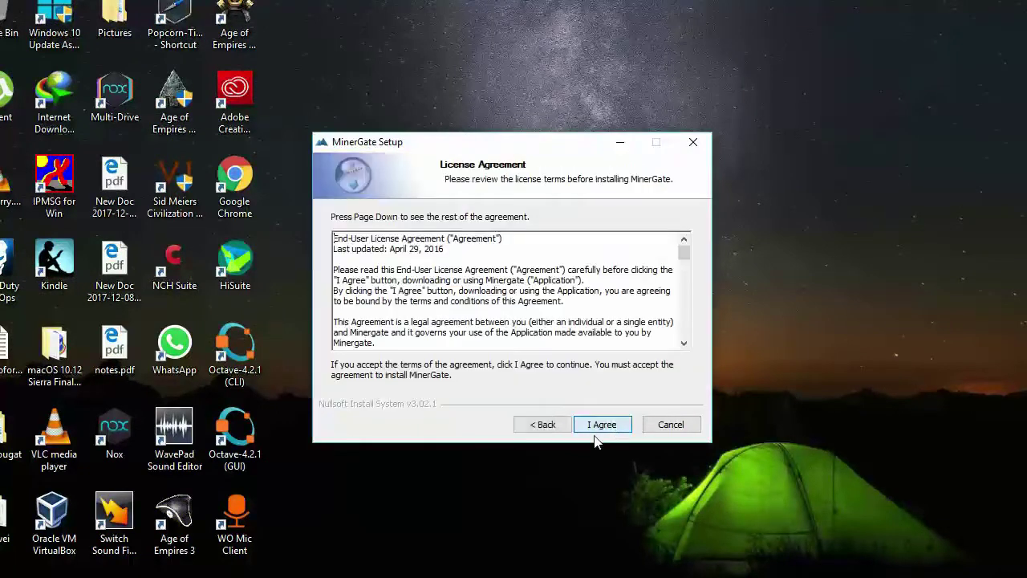
left_click(596, 428)
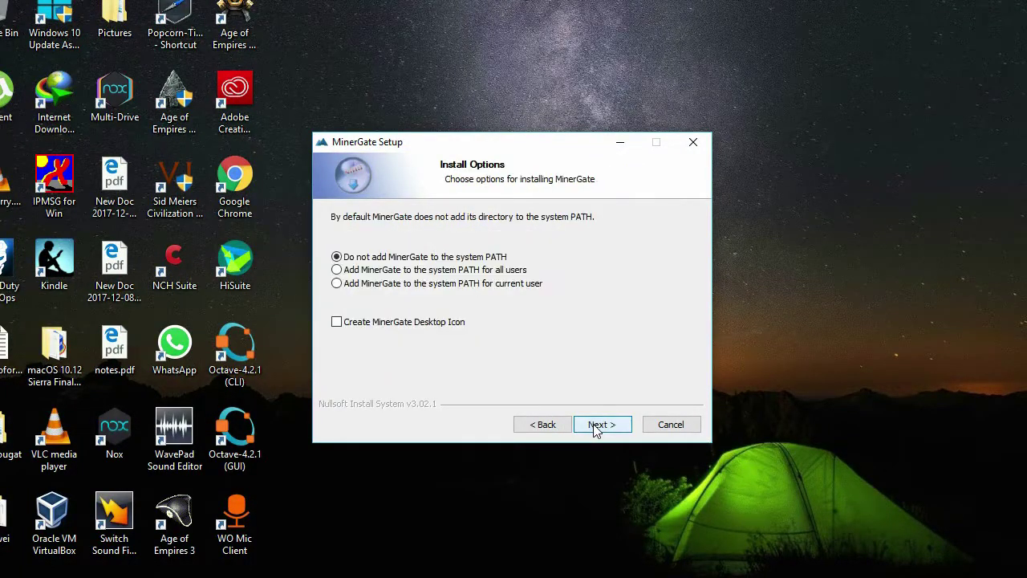
left_click(378, 272)
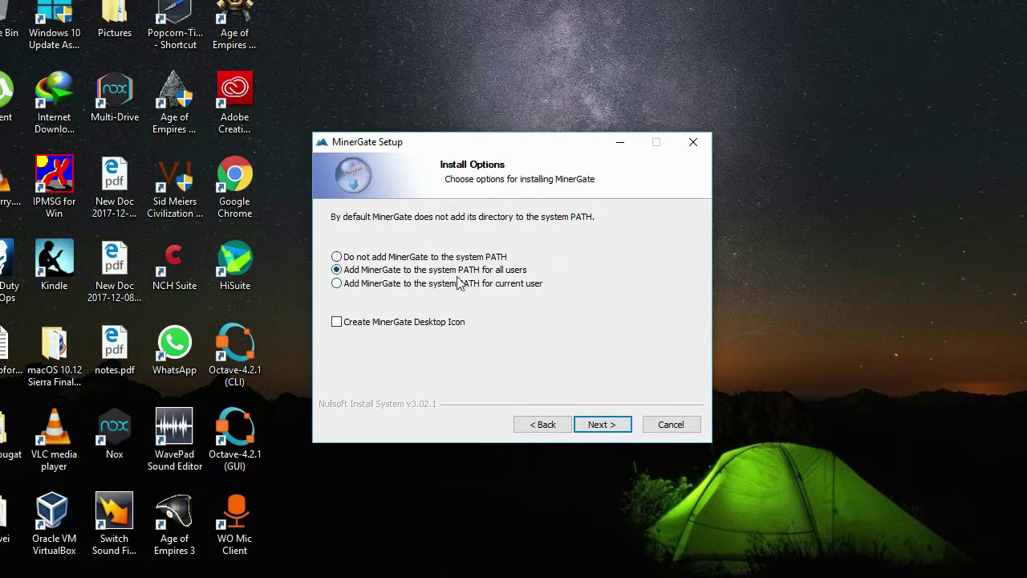
left_click(347, 326)
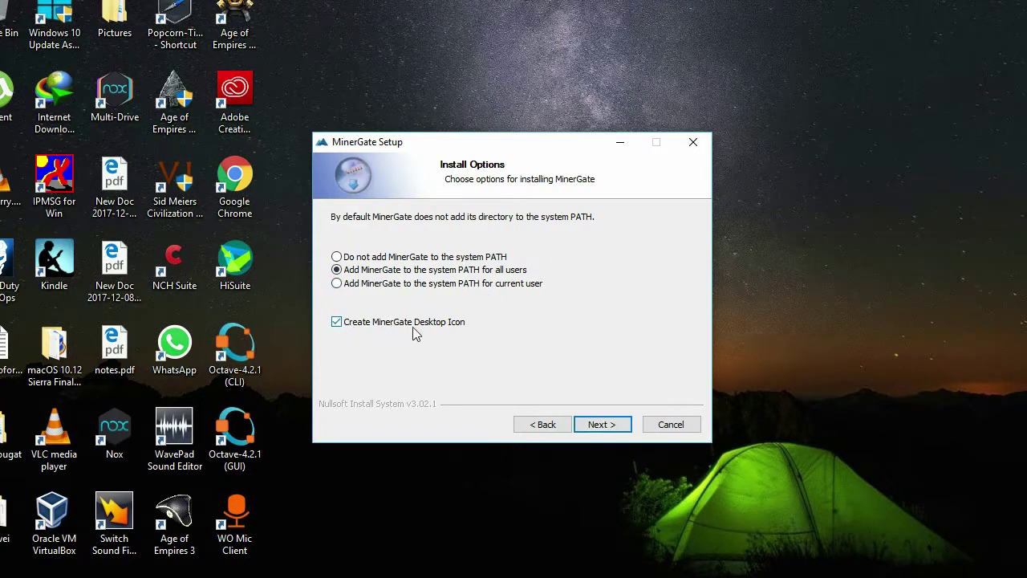
left_click(598, 424)
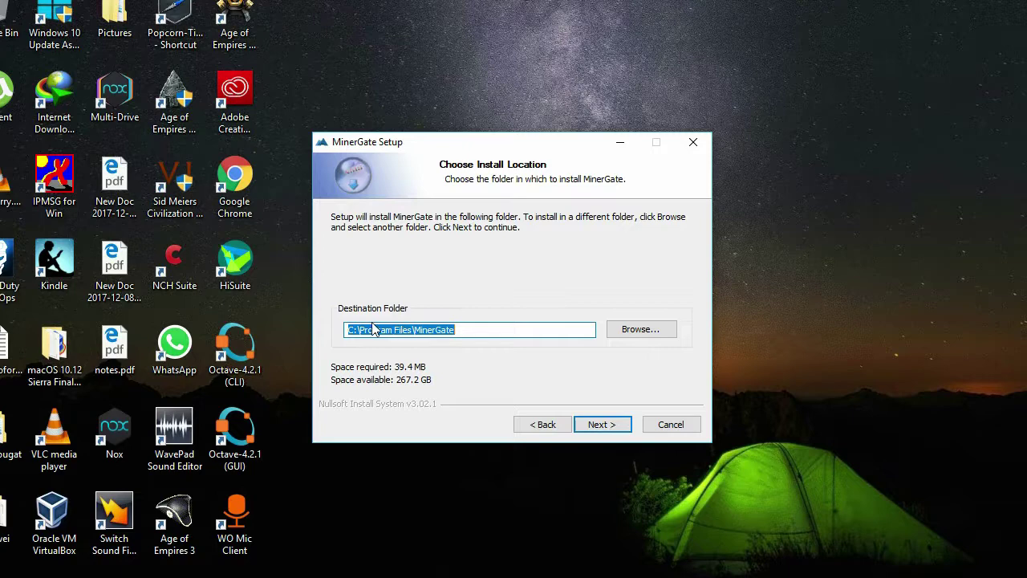
left_click(599, 425)
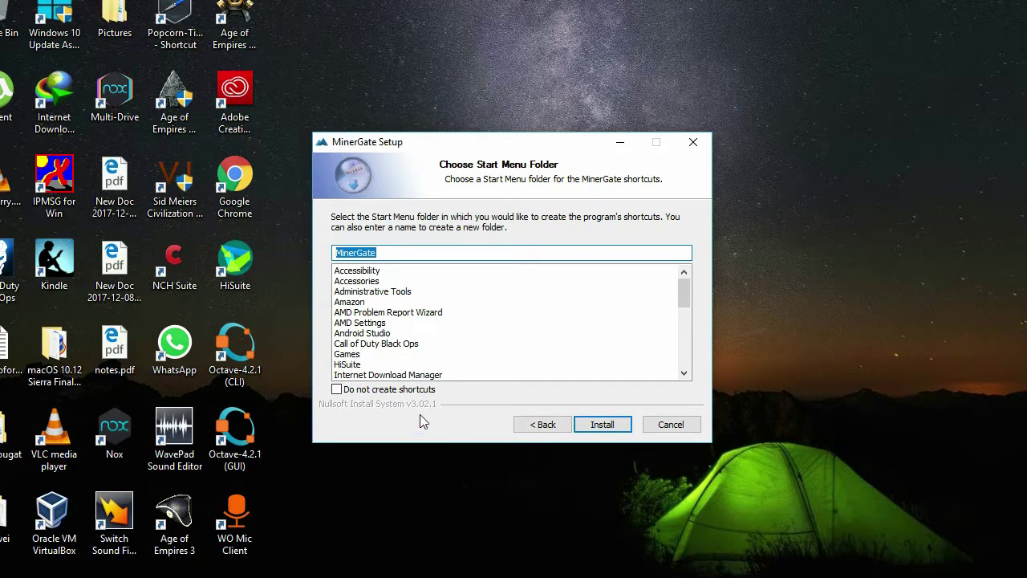
left_click(602, 424)
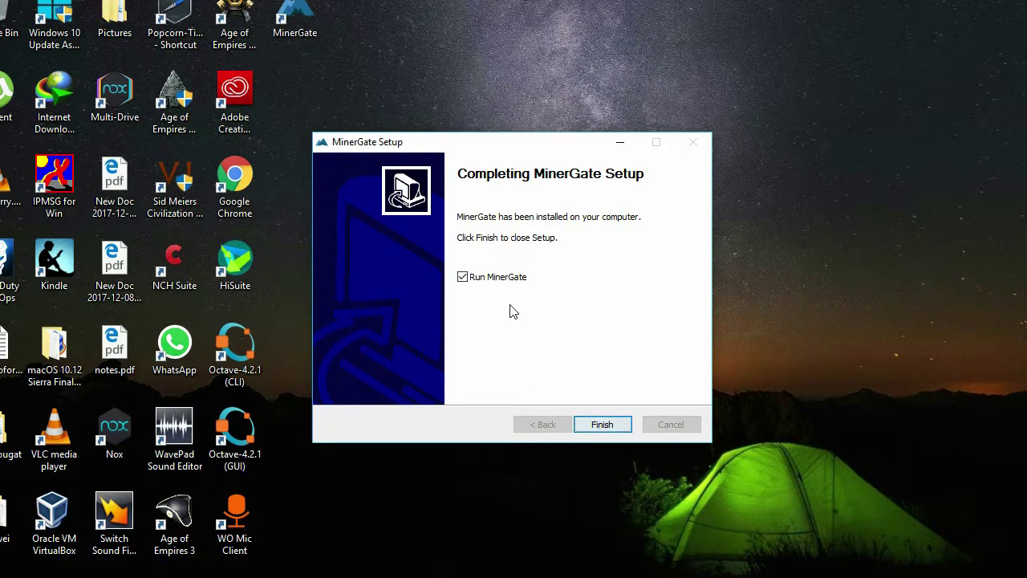
left_click(613, 425)
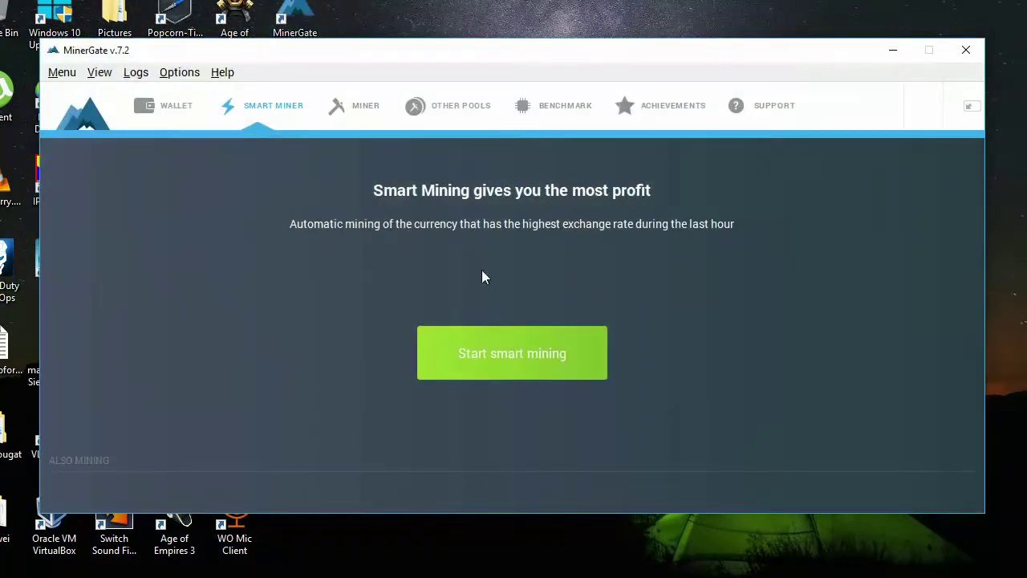
Step: Log out of the current MinerGate account from the Menu
left_click(62, 72)
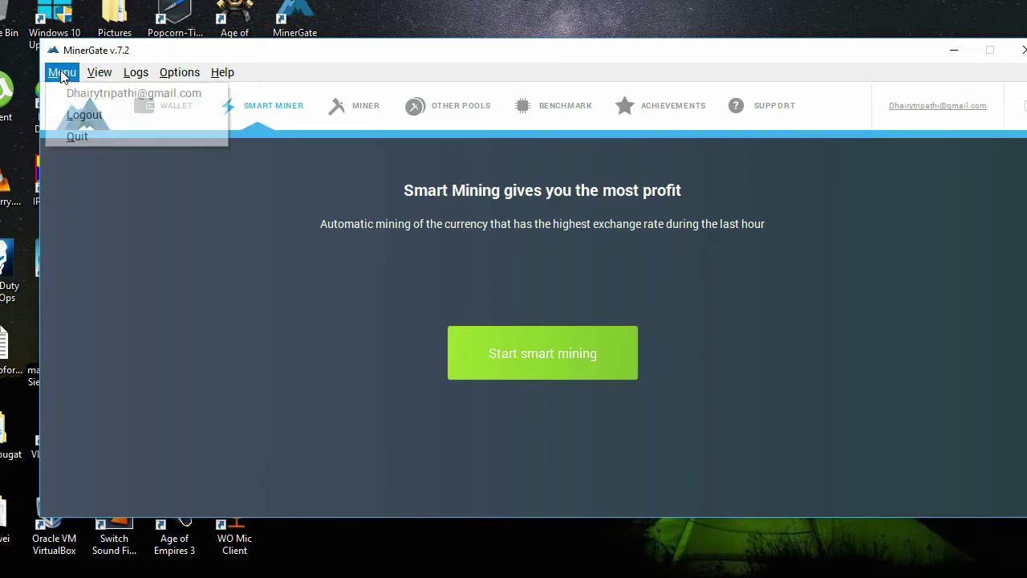
left_click(80, 116)
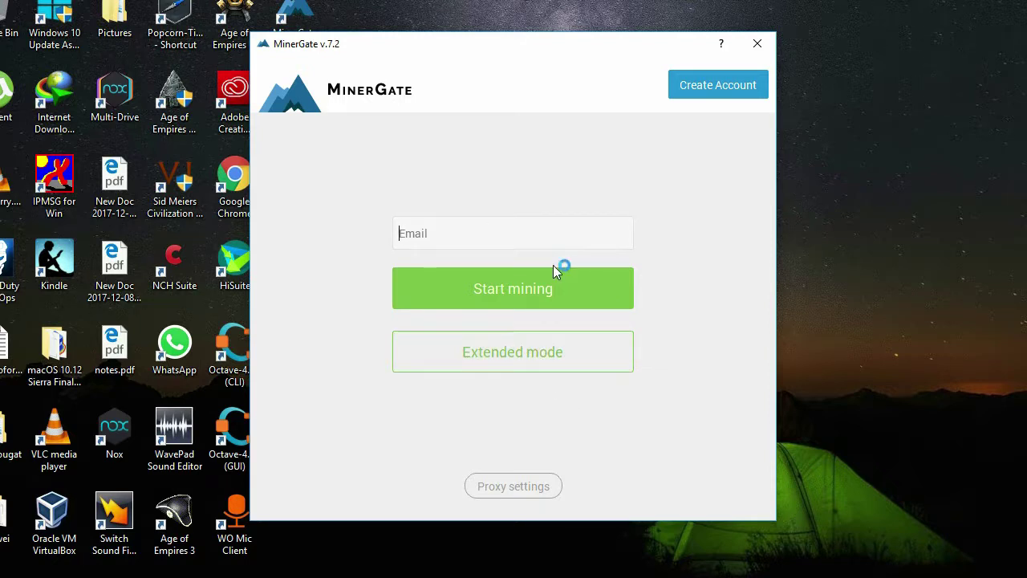
Step: Enter the account's Gmail address in the Email field and sign in with Start mining
type("dj")
key("BackSpace")
type("j")
key("BackSpace")
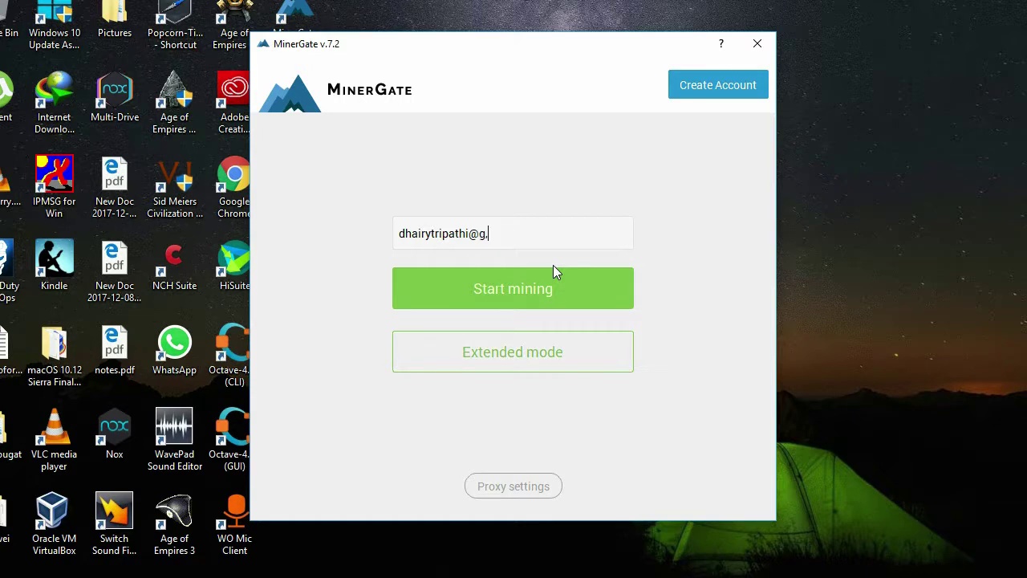
left_click(545, 294)
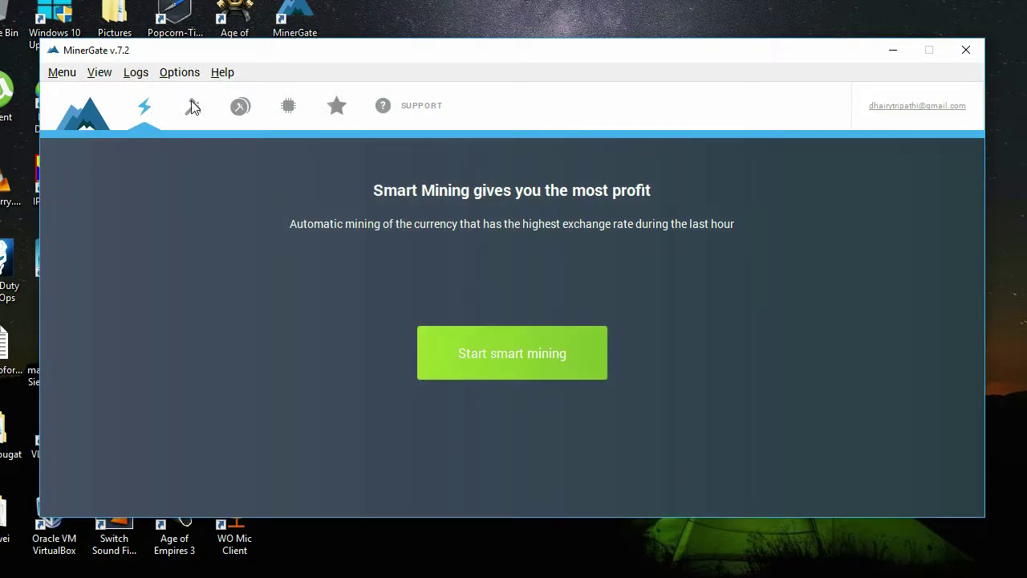
Step: Start smart mining on XMR with 4 CPU cores and GPU intensity 4
left_click(192, 108)
left_click(157, 113)
left_click(516, 359)
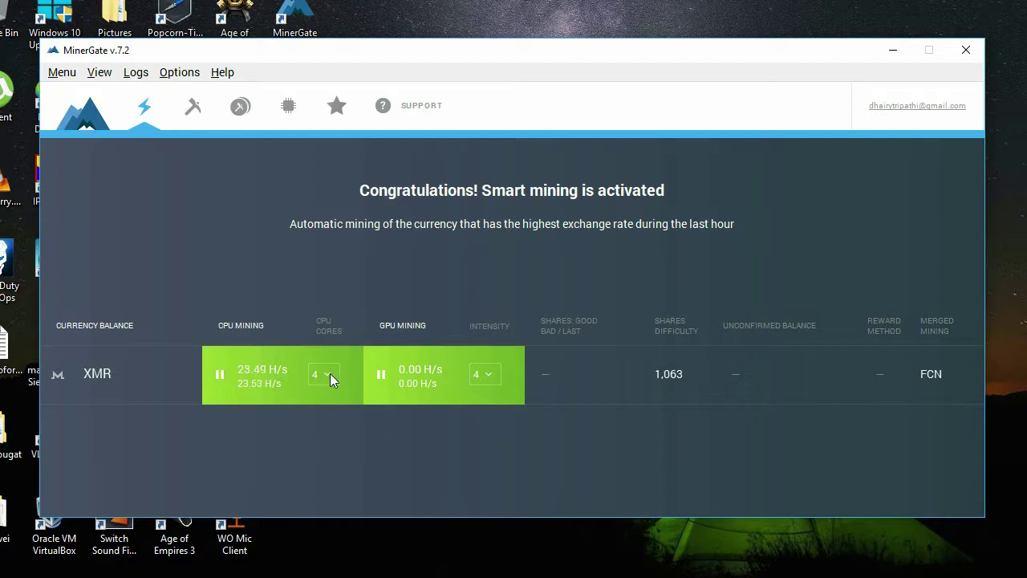
left_click(179, 72)
left_click(156, 176)
Step: Add AEON to the Miner list, stop XMR CPU mining and start AEON CPU mining
left_click(198, 113)
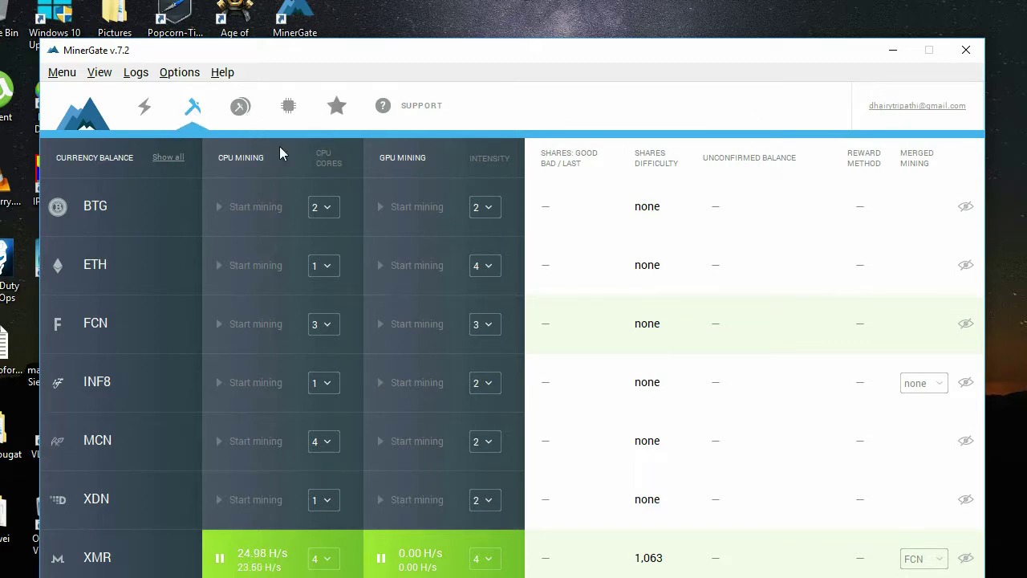
left_click_drag(402, 60, 426, 3)
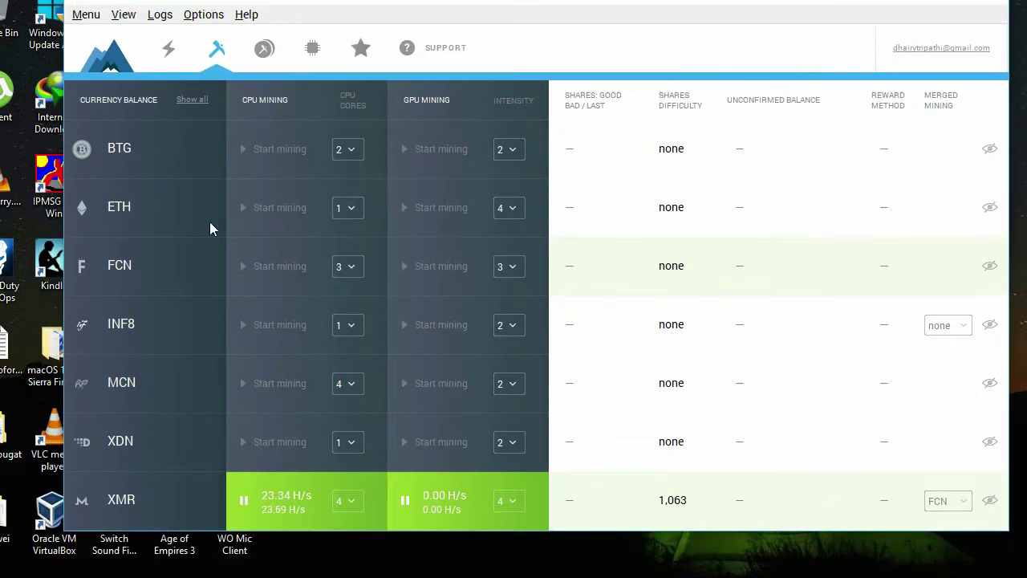
left_click(131, 16)
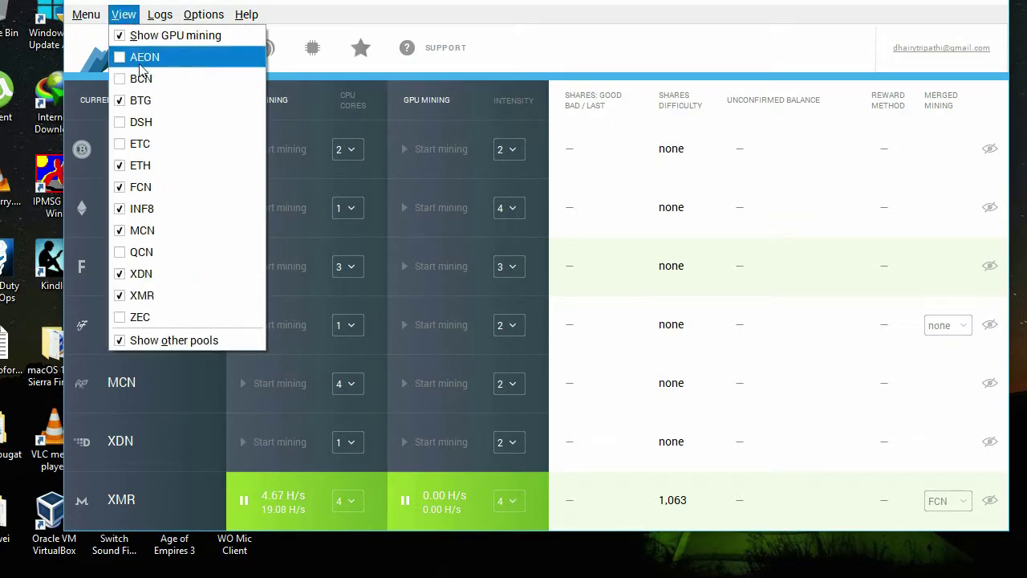
left_click(143, 57)
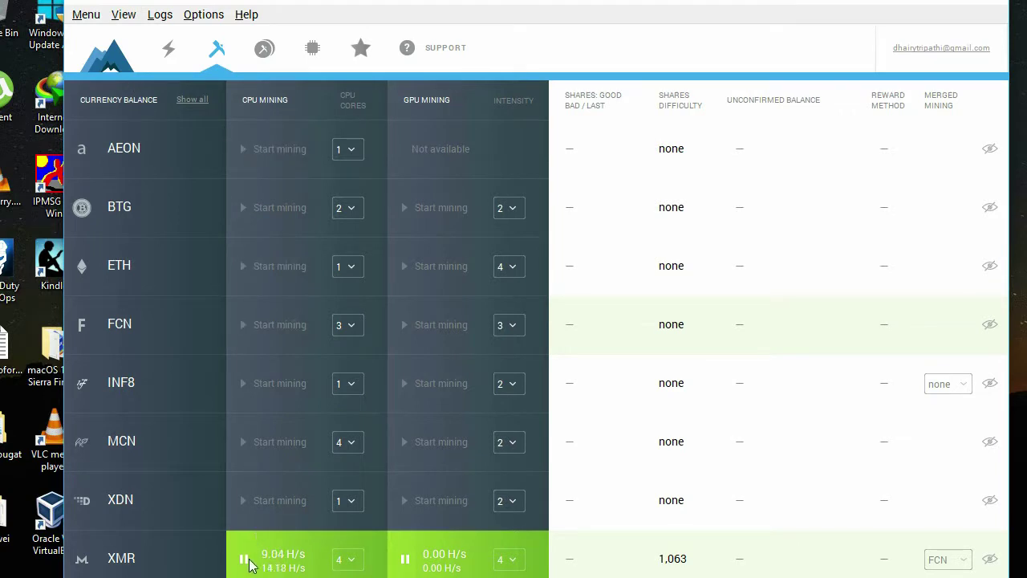
left_click(244, 559)
left_click(244, 149)
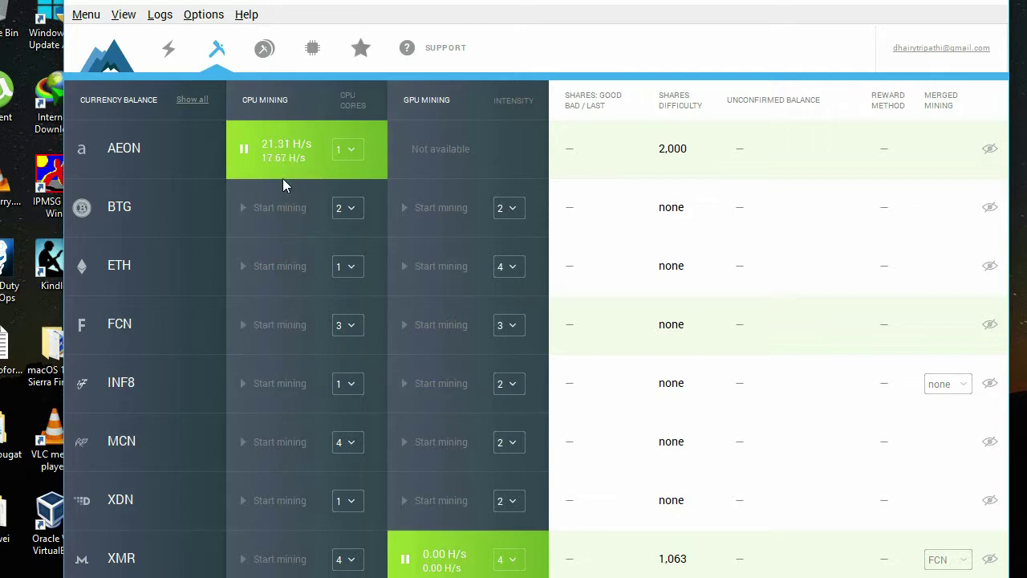
Step: Relaunch MinerGate from the desktop and enter the account email
left_click(975, 11)
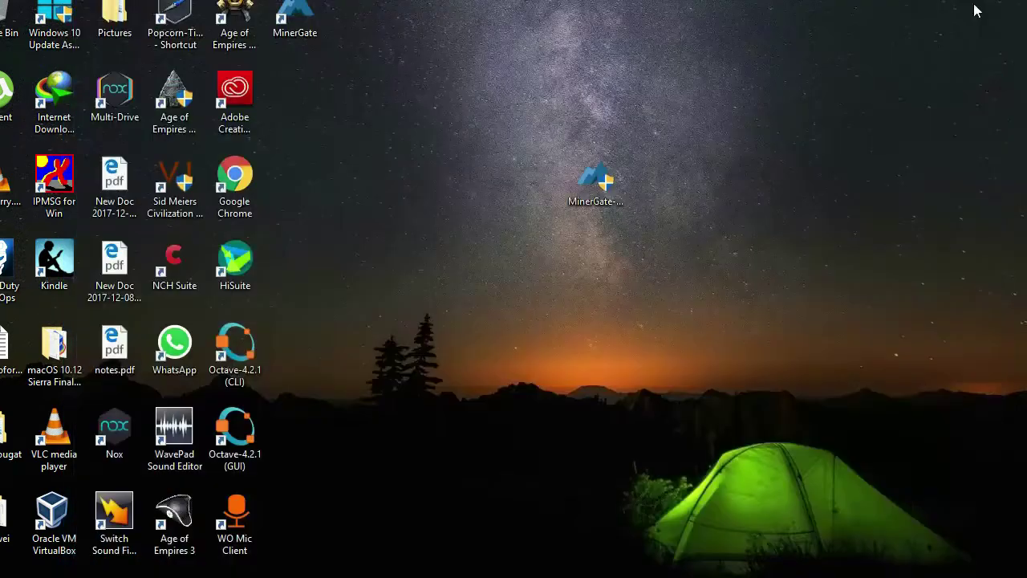
double_click(307, 35)
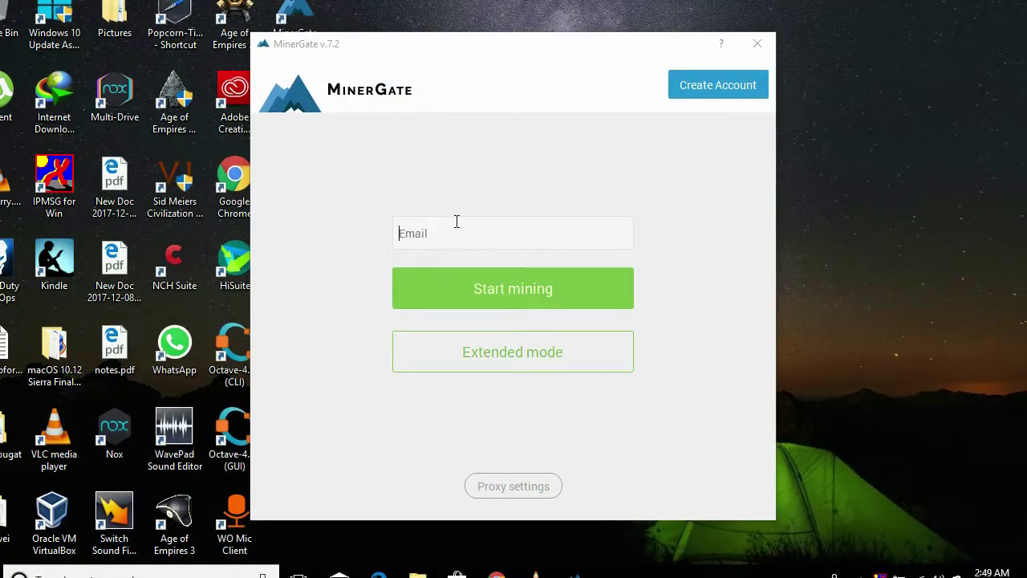
left_click(495, 239)
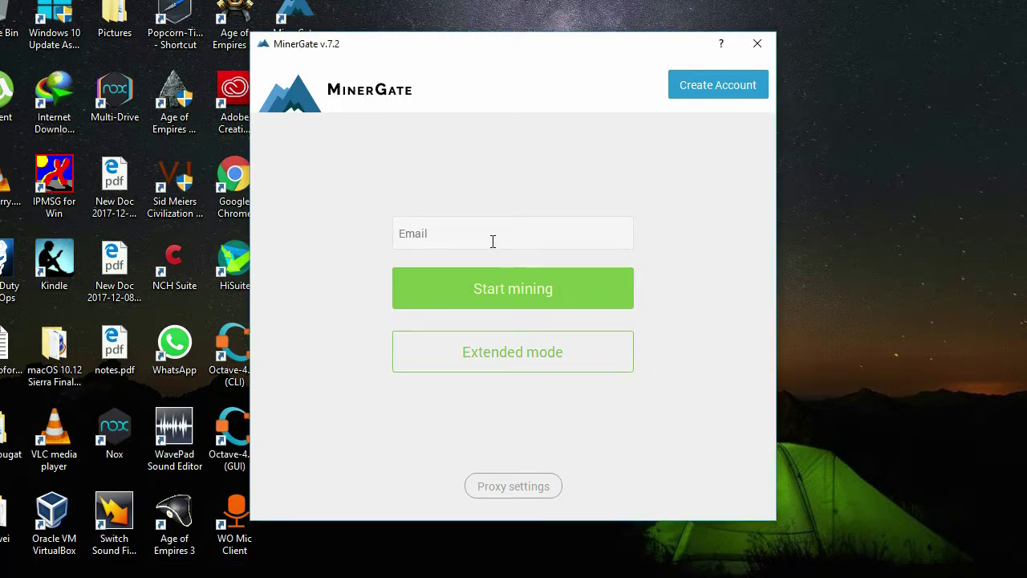
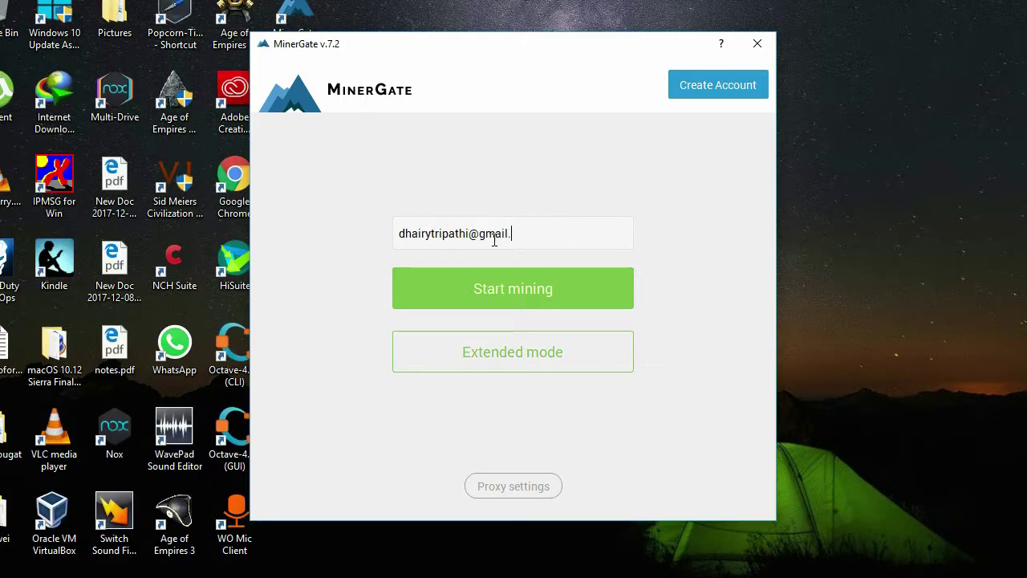
Step: Switch to Extended mode, enter the account password and sign in
left_click(521, 358)
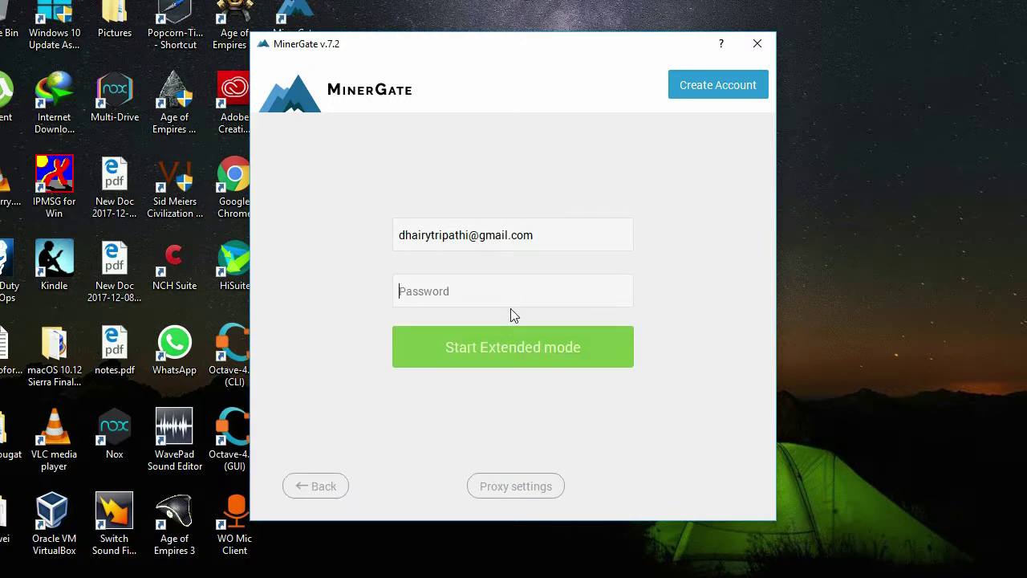
type("abcdefghijkl")
left_click(539, 349)
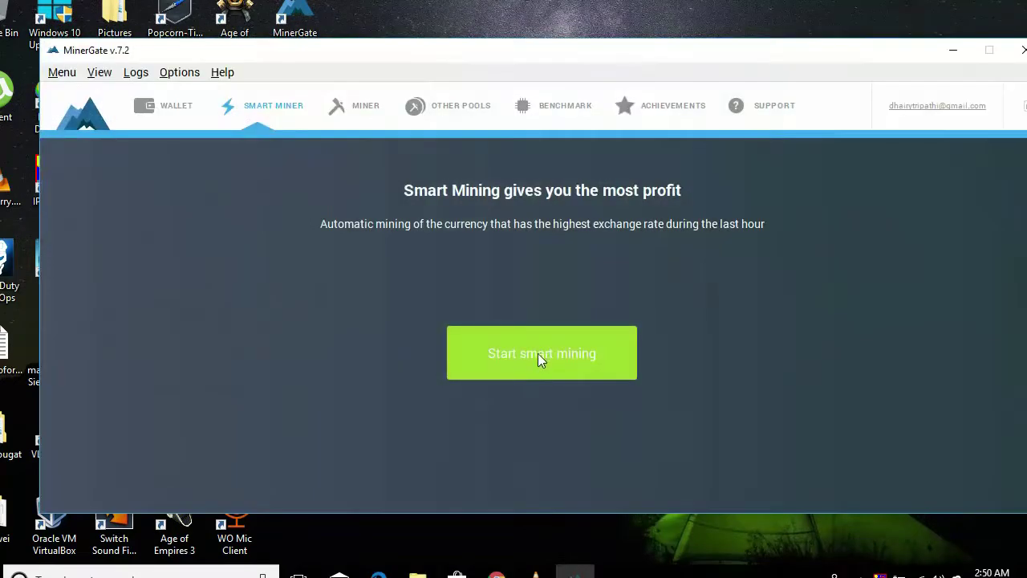
Step: View the wallet balances, select FCN, and toggle the navigation labels
left_click(186, 108)
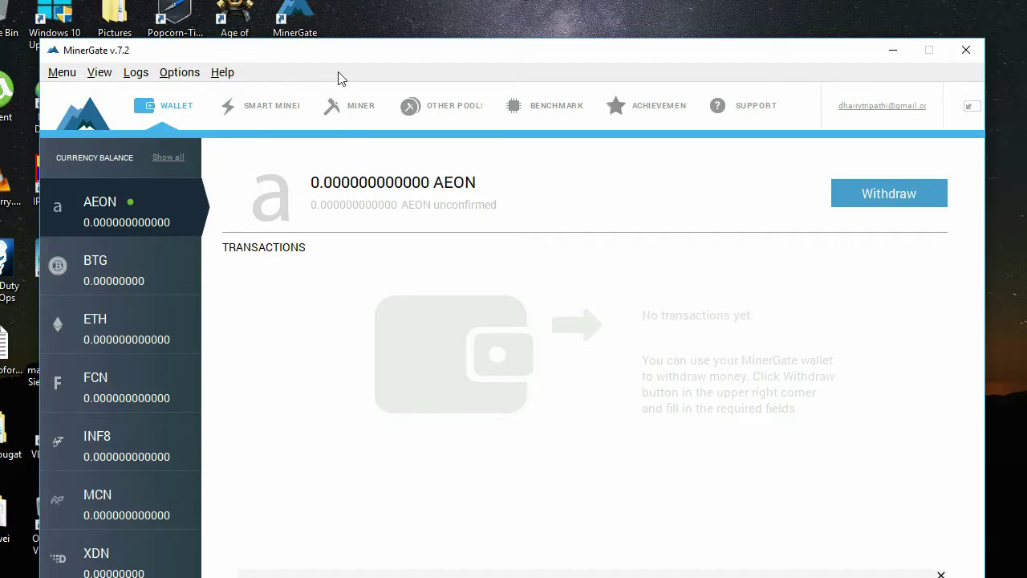
left_click(132, 386)
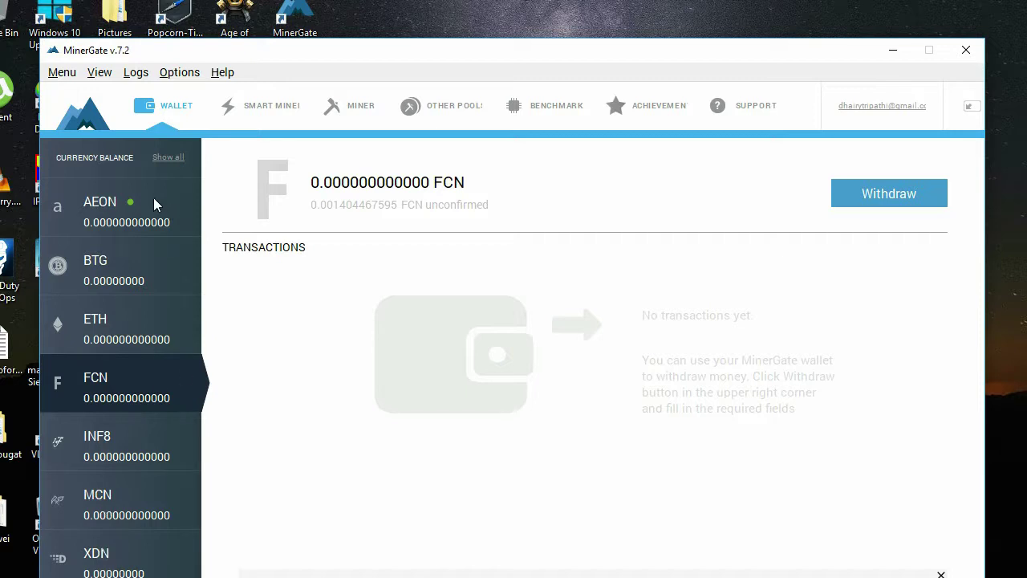
left_click(970, 110)
left_click(973, 111)
left_click(972, 111)
left_click(973, 111)
Step: Browse the Smart Miner, Miner and Other Pools tabs, ending on the Miner tab
left_click(271, 106)
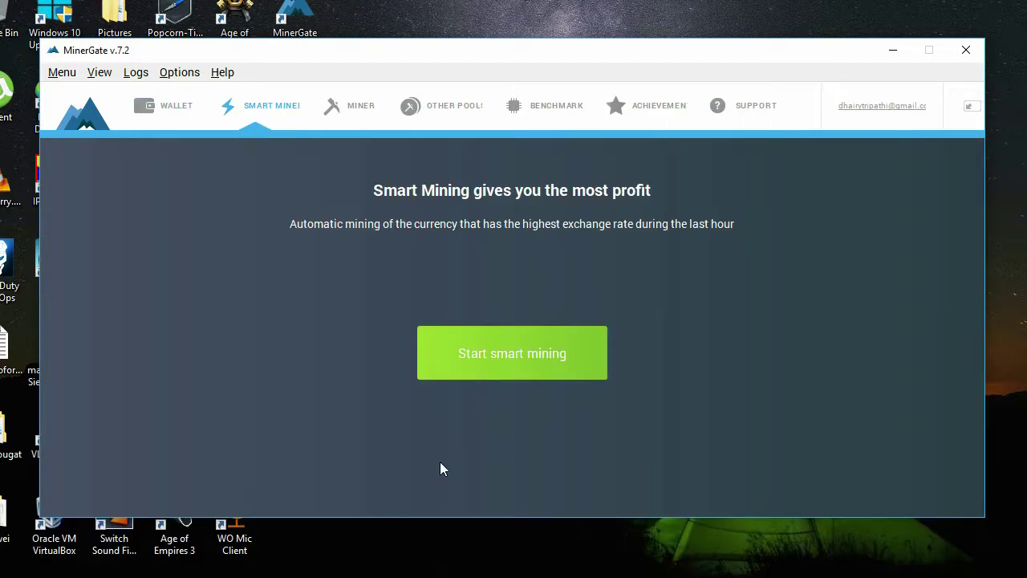
left_click(361, 120)
left_click(438, 119)
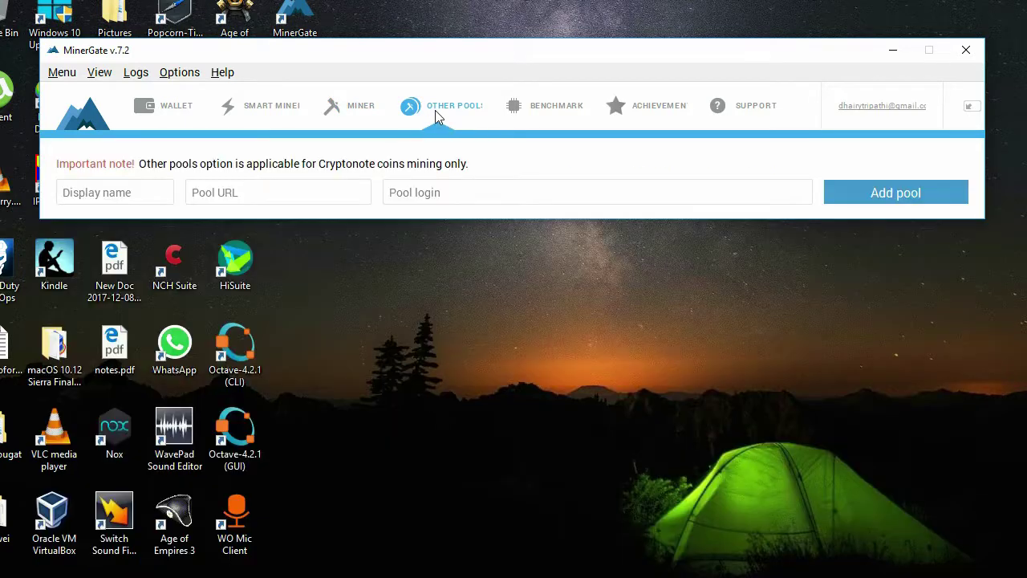
left_click(329, 122)
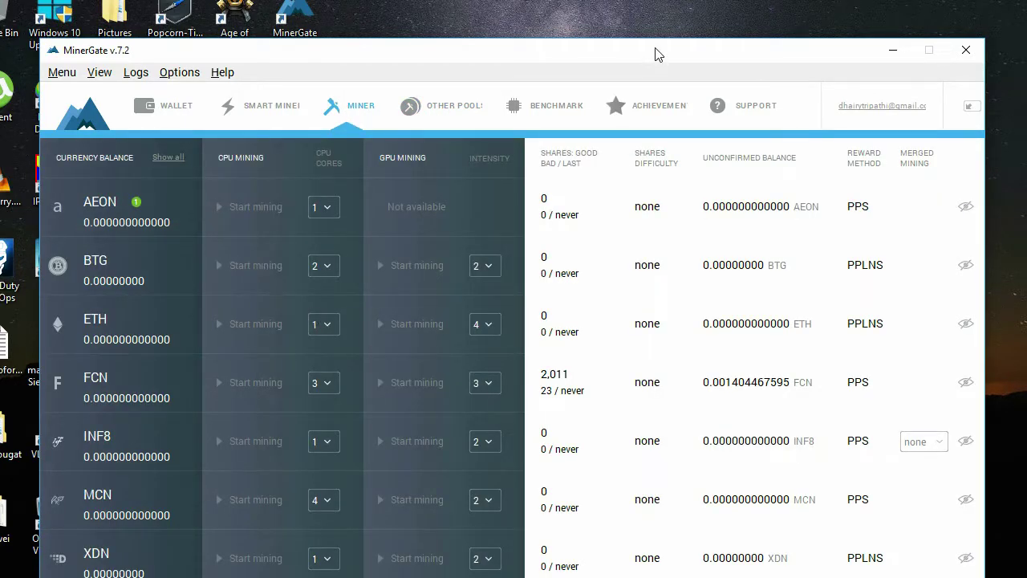
left_click_drag(655, 53, 674, 0)
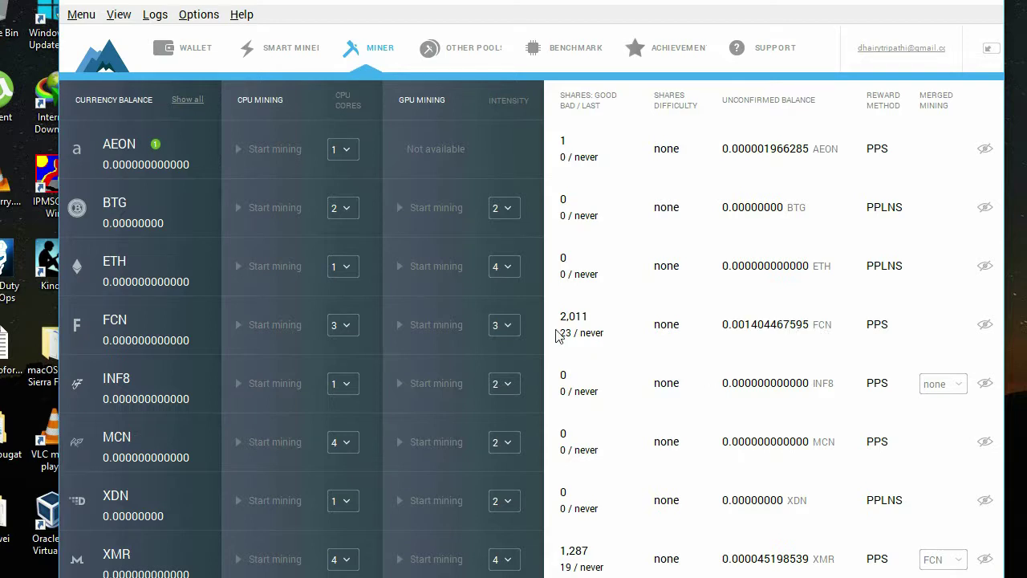
left_click(409, 322)
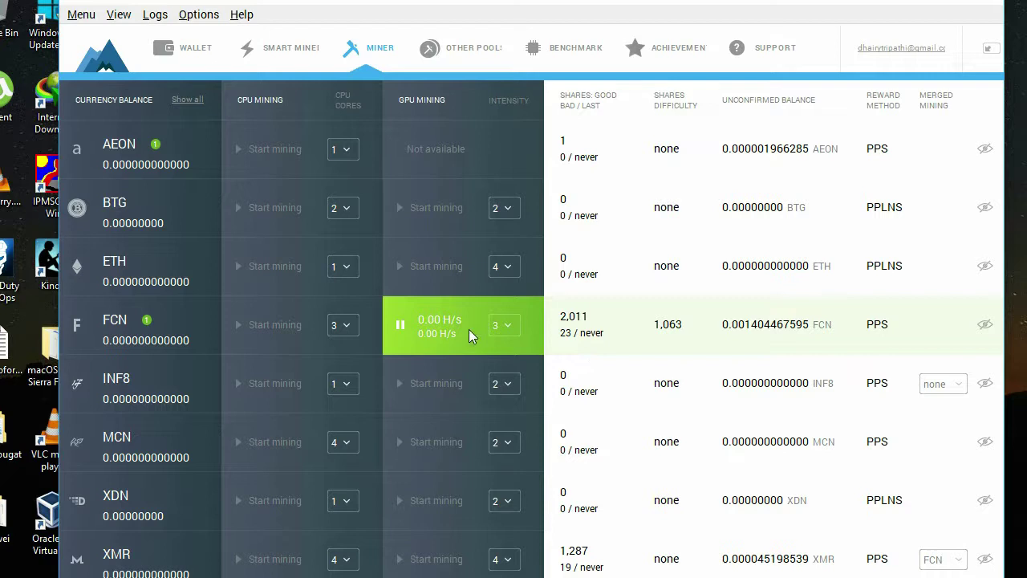
left_click(247, 326)
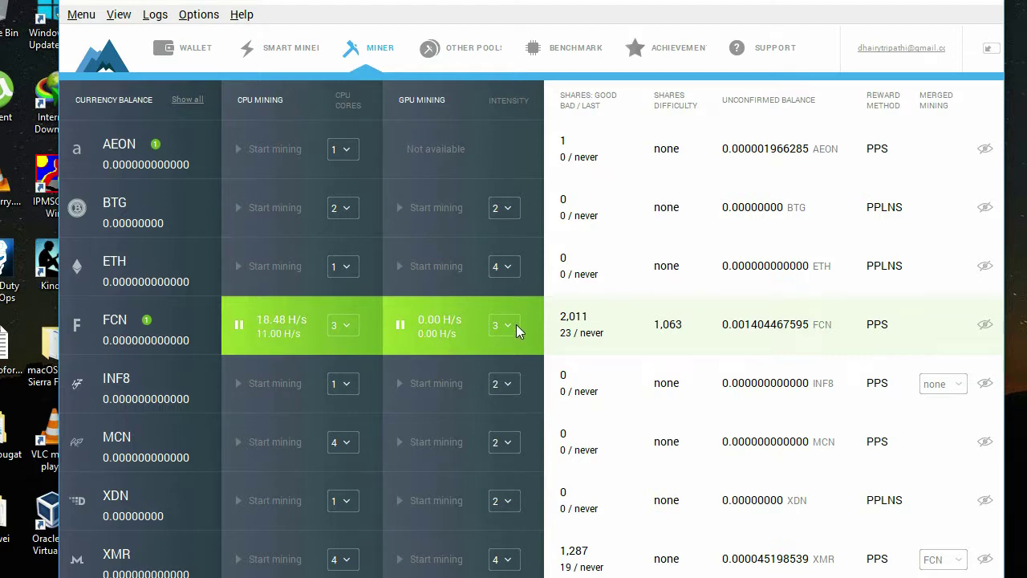
left_click(241, 326)
left_click(398, 325)
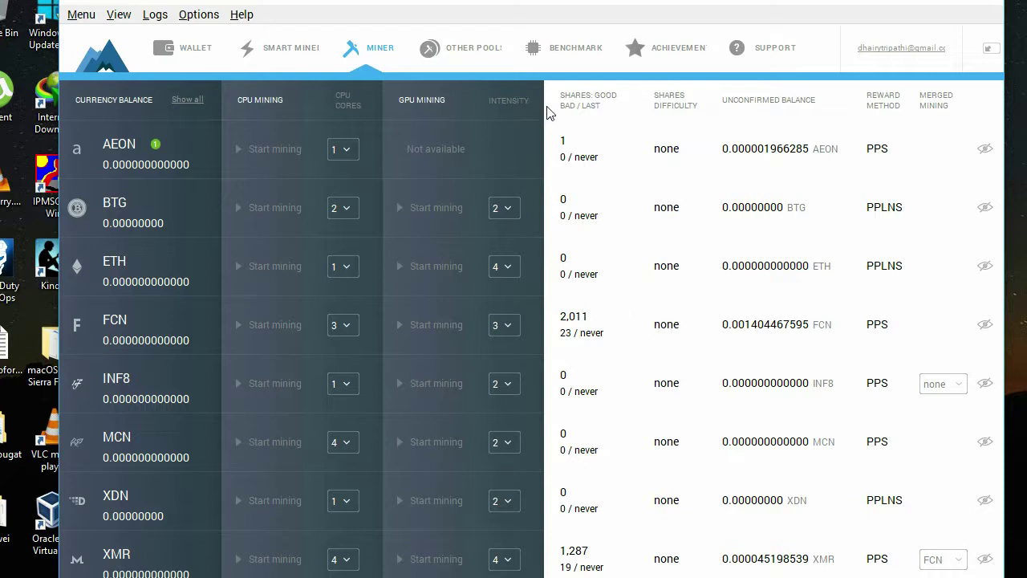
Step: Start the hardware benchmark on the Benchmark page, let it run briefly, then return to the Miner table
left_click(567, 50)
left_click(238, 361)
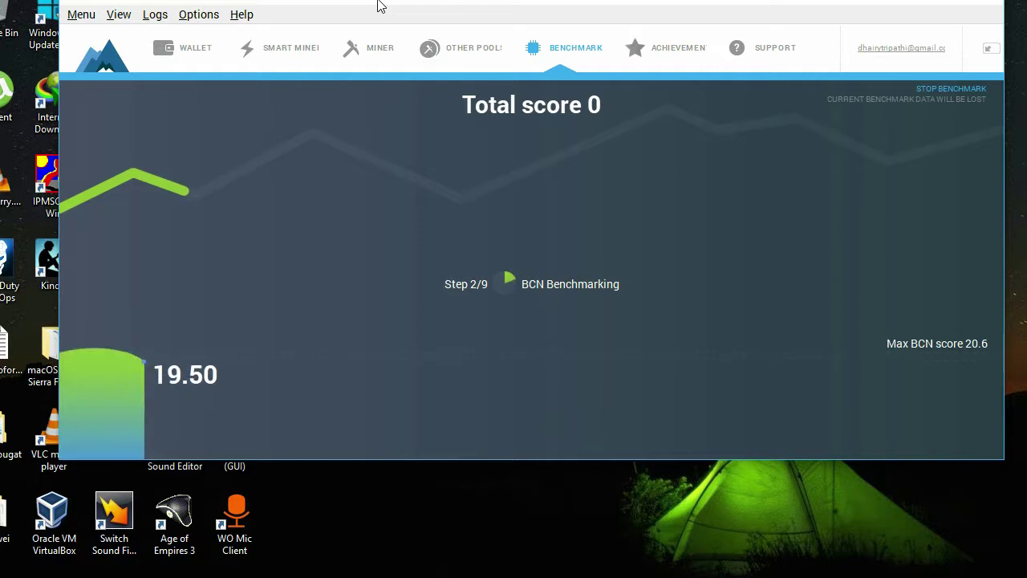
left_click(371, 48)
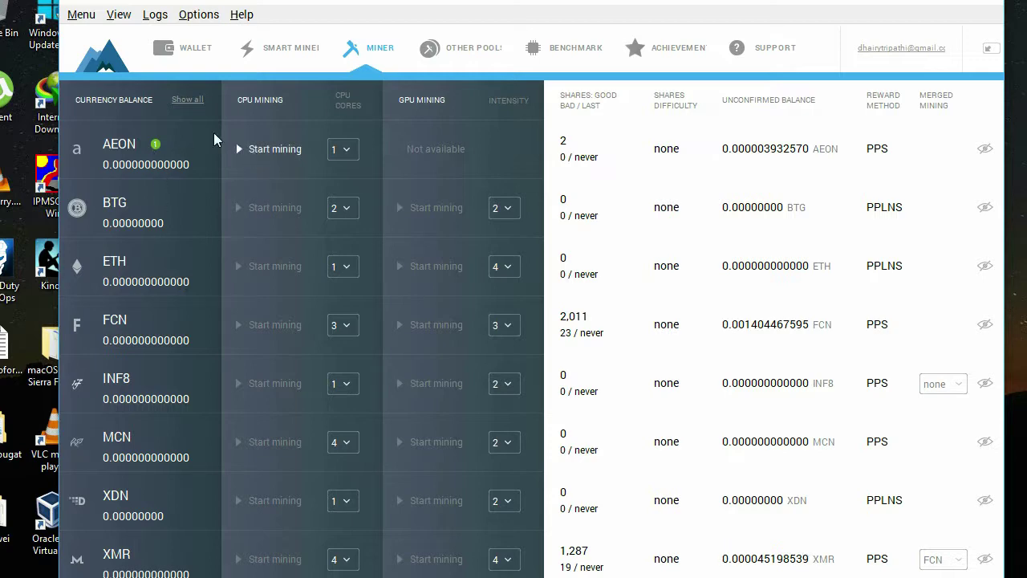
left_click(258, 48)
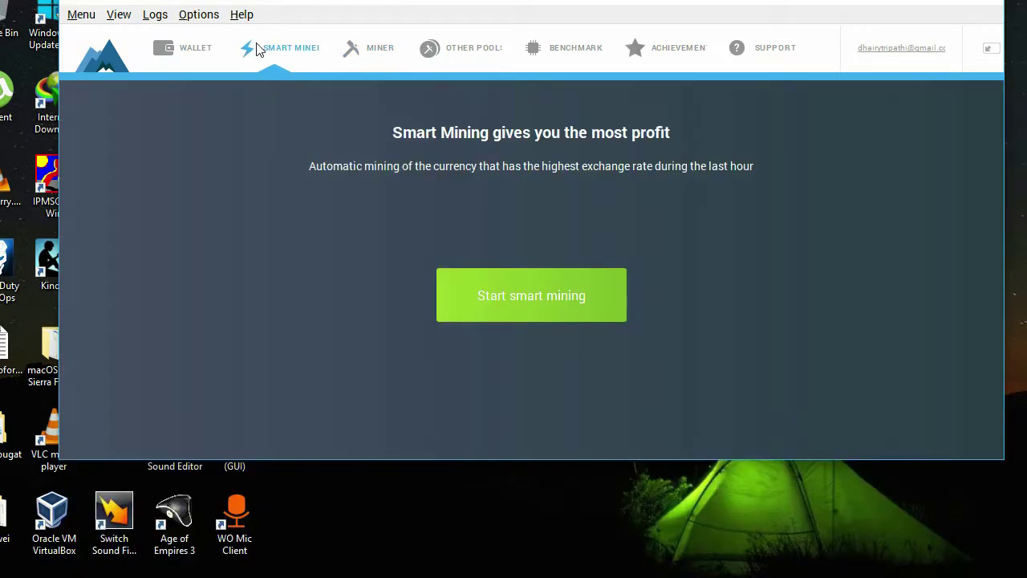
left_click(384, 46)
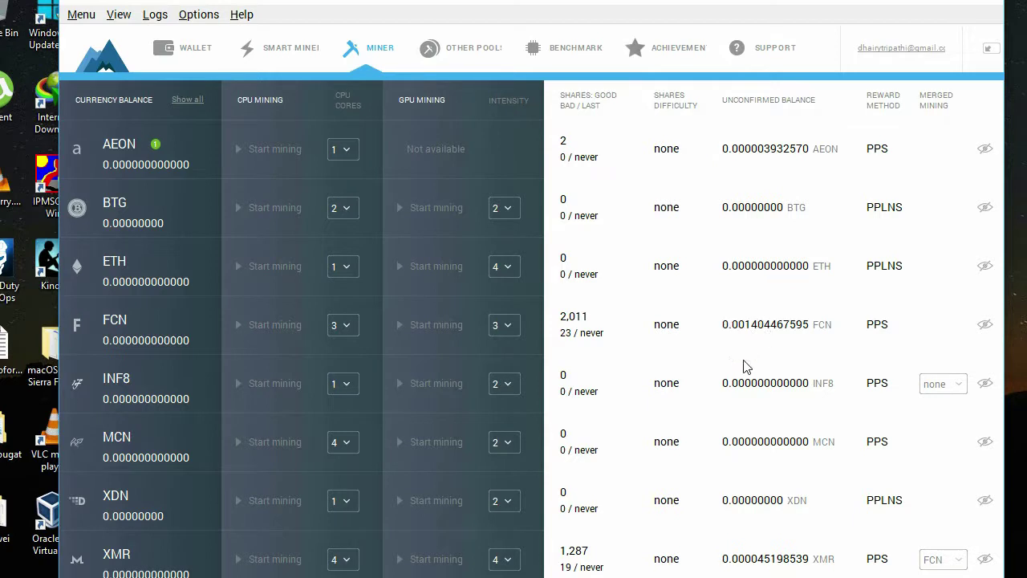